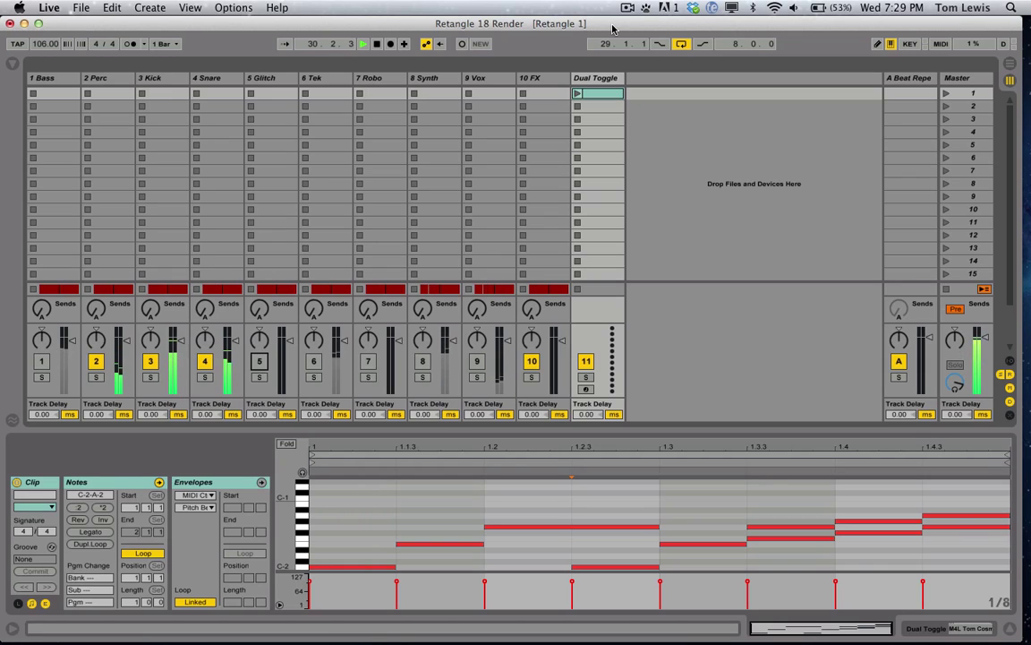
Show and select the Dual Toggle device with its twelve toggle slots in place of the clip notes
left_click(604, 81)
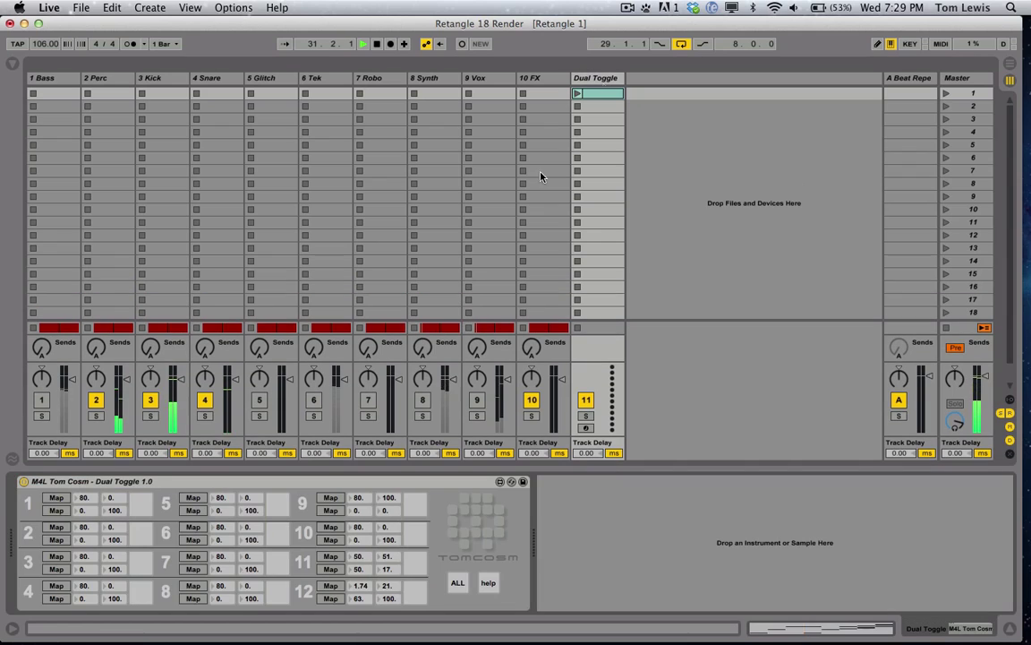
left_click(179, 483)
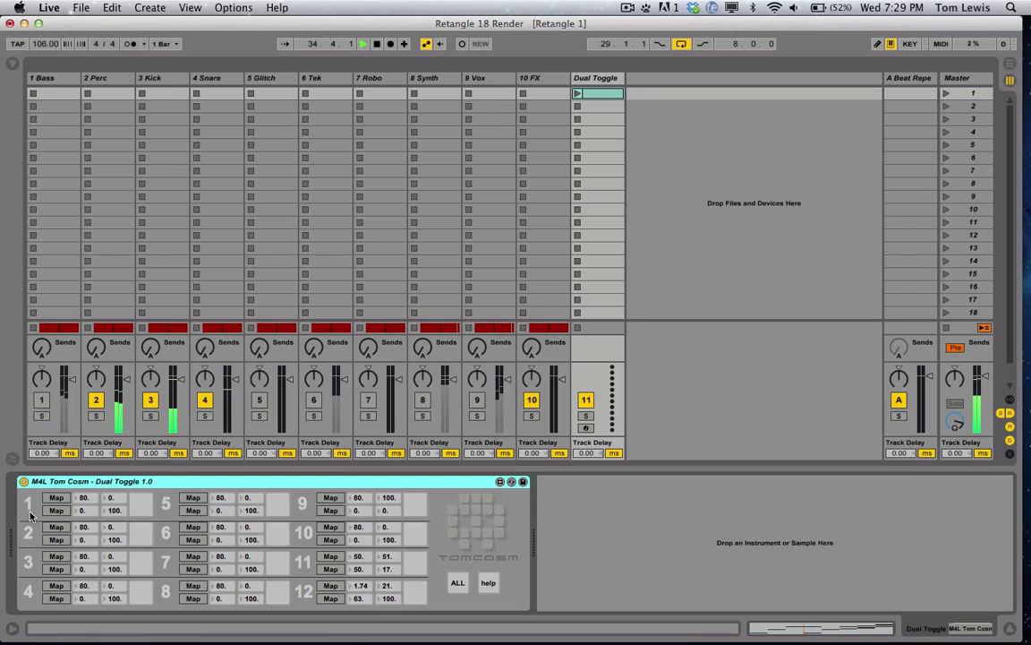
Turn toggle 2 on to raise Perc's Beat Repeat send, then inspect the return and Perc device chains
left_click(142, 533)
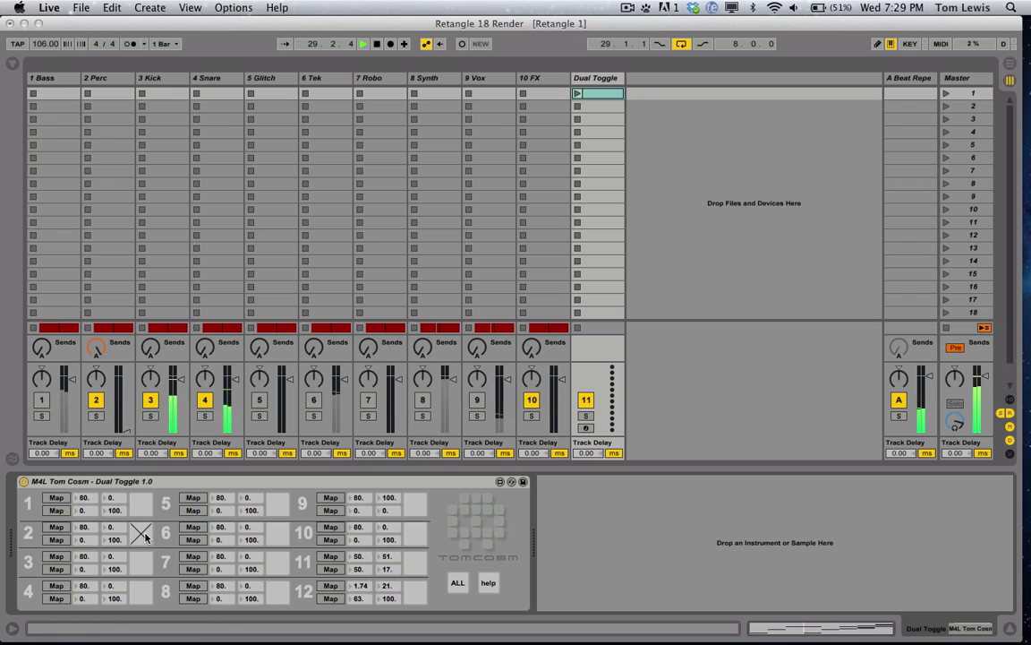
left_click(900, 79)
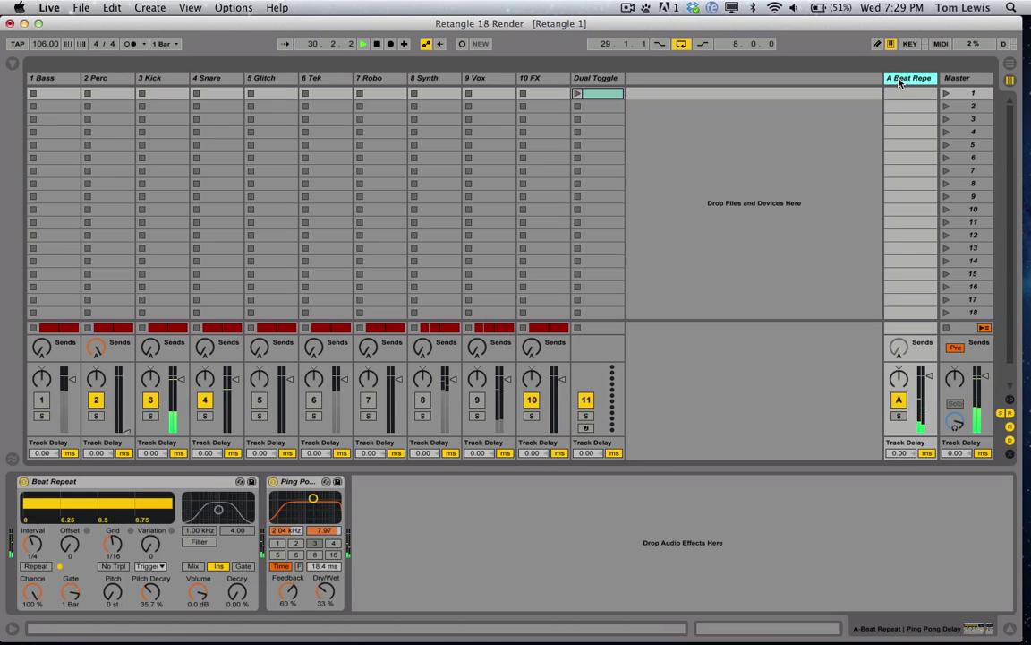
left_click(105, 74)
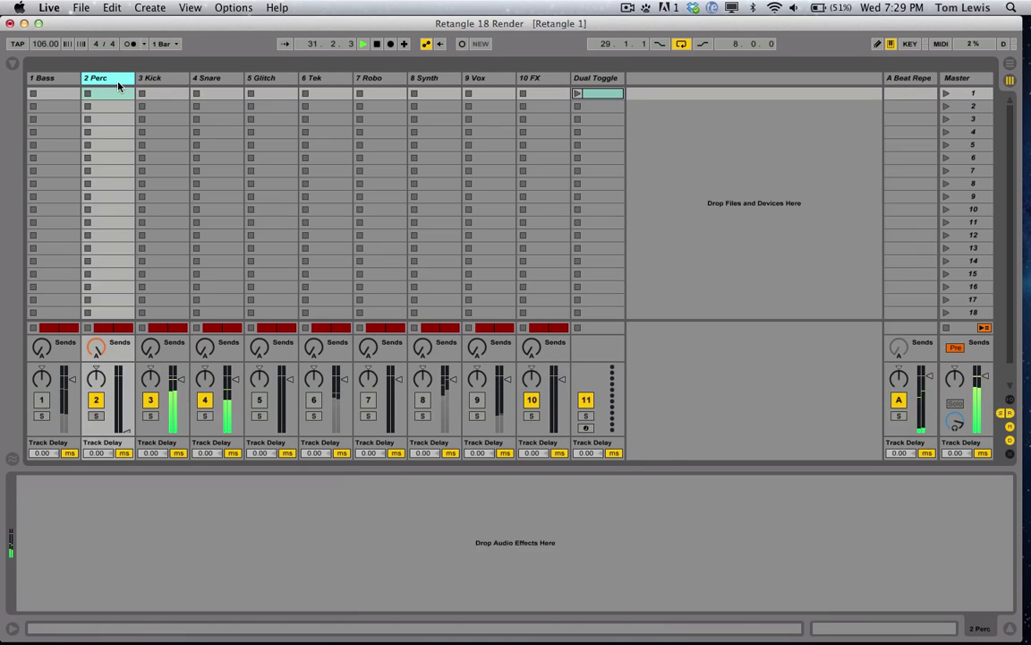
Switch toggle 3 on, toggle 2 off, toggle 6 on and off, and re-enable the Synth track
left_click(588, 79)
left_click(140, 564)
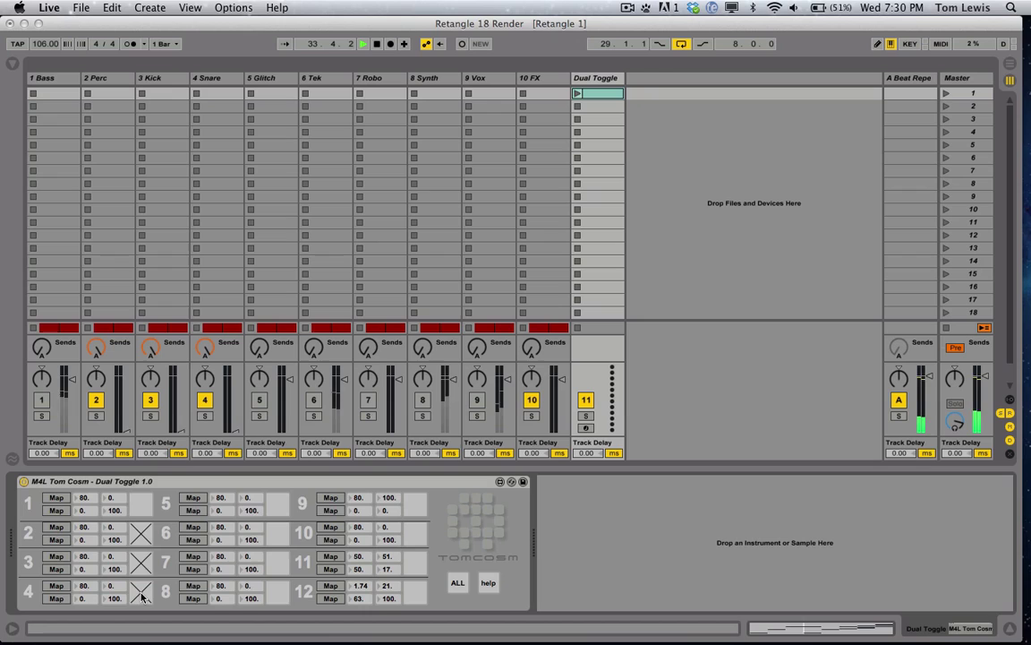
left_click(141, 534)
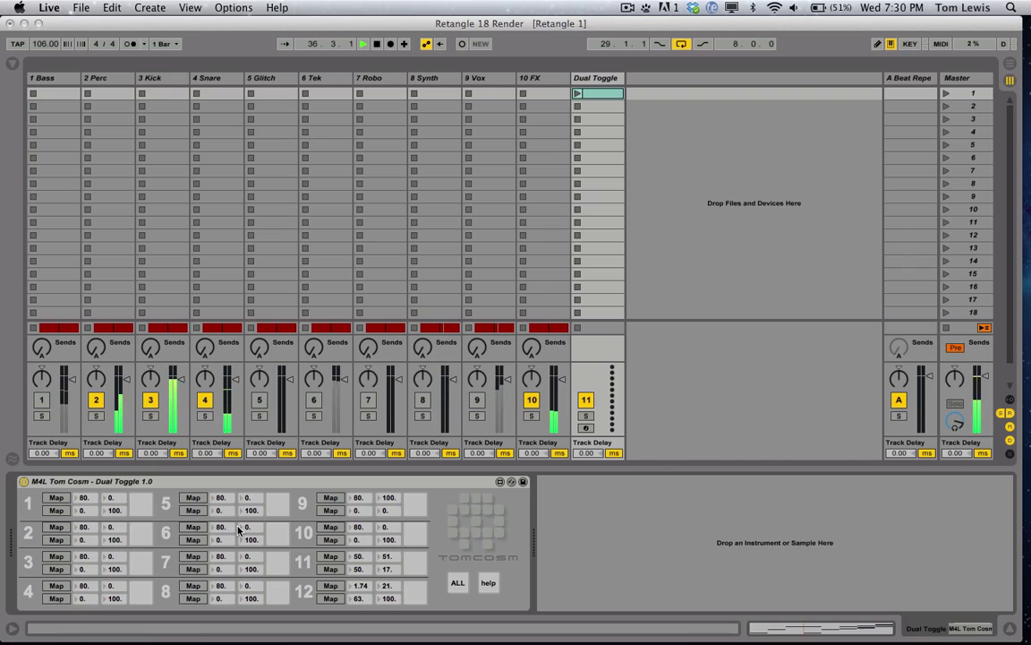
left_click(283, 538)
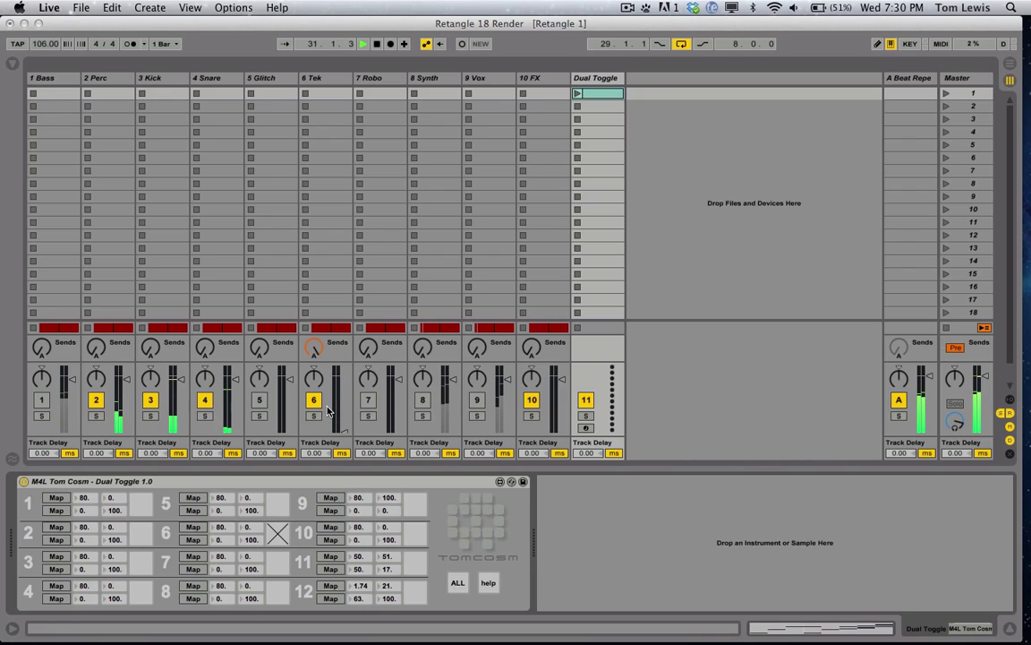
left_click(278, 537)
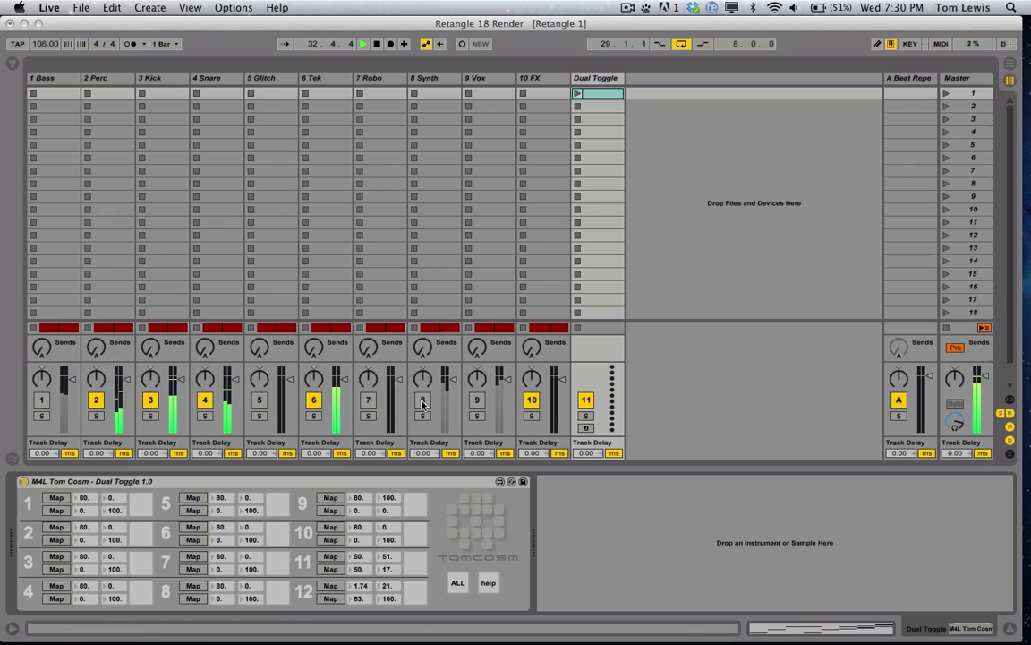
left_click(422, 402)
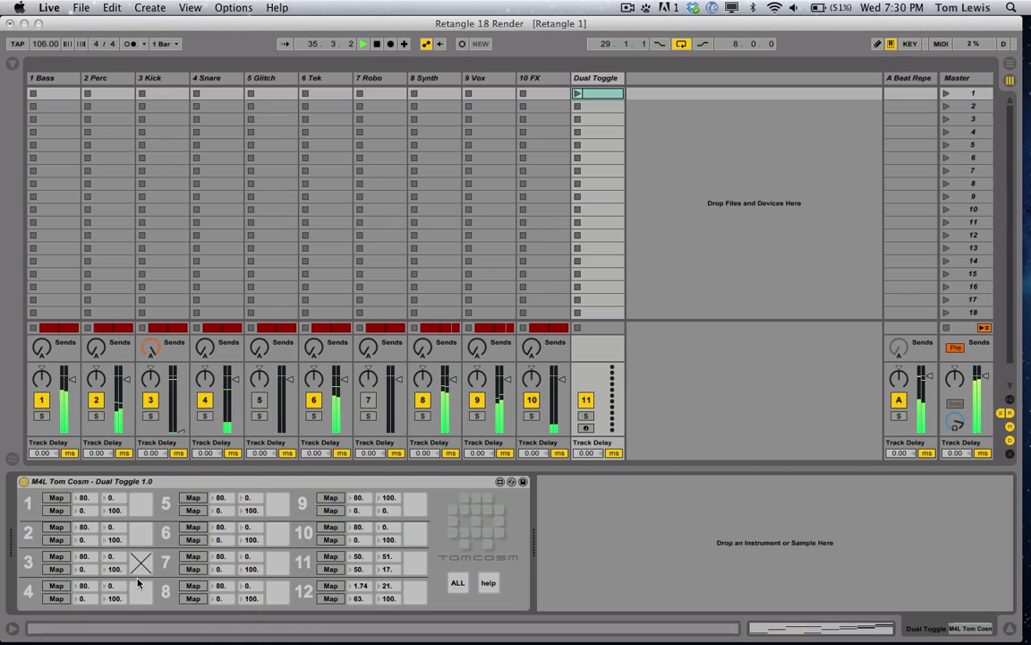
Switch toggles 5 through 8, 10 and 9 on in quick succession
left_click(278, 503)
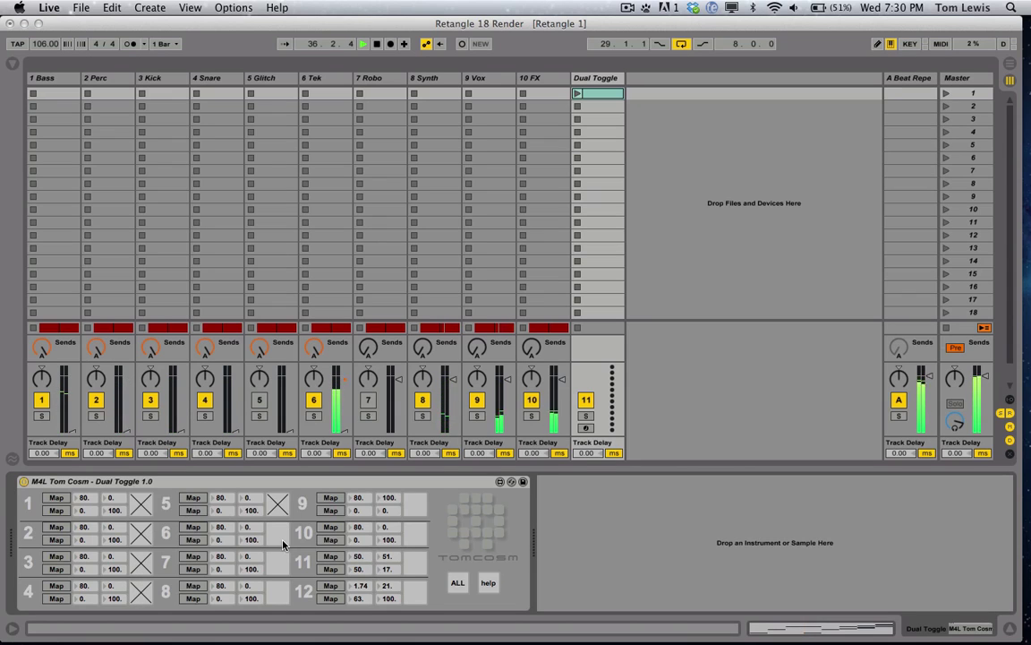
left_click(278, 532)
left_click(277, 561)
left_click(278, 590)
left_click(414, 532)
left_click(414, 504)
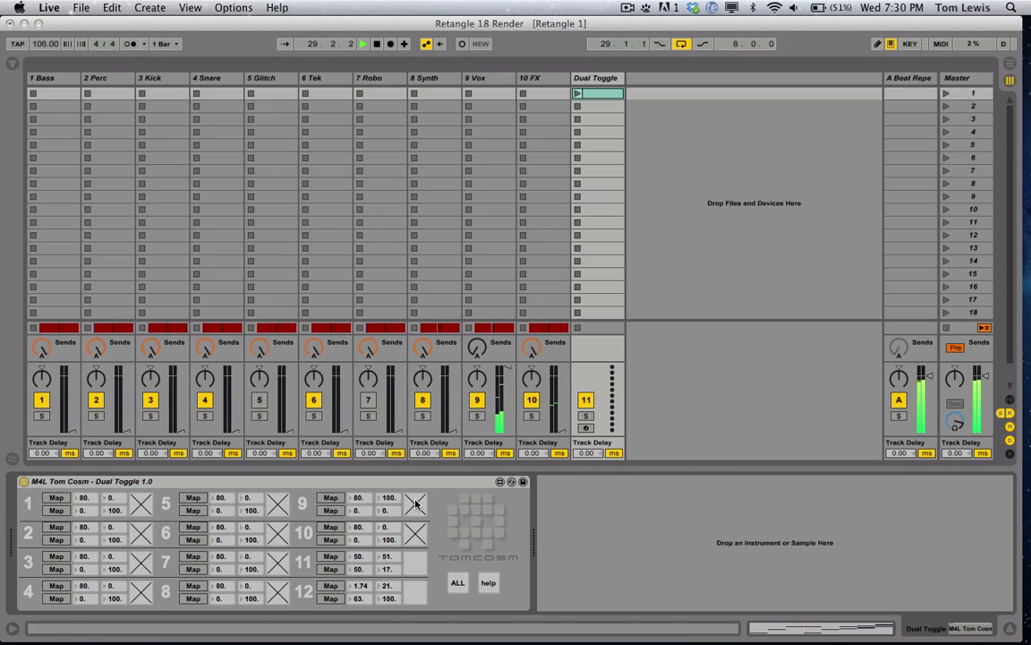
Switch toggles 8, 7, 6 and 4 through 1 off, then reselect the Dual Toggle device
left_click(275, 591)
left_click(278, 561)
left_click(278, 532)
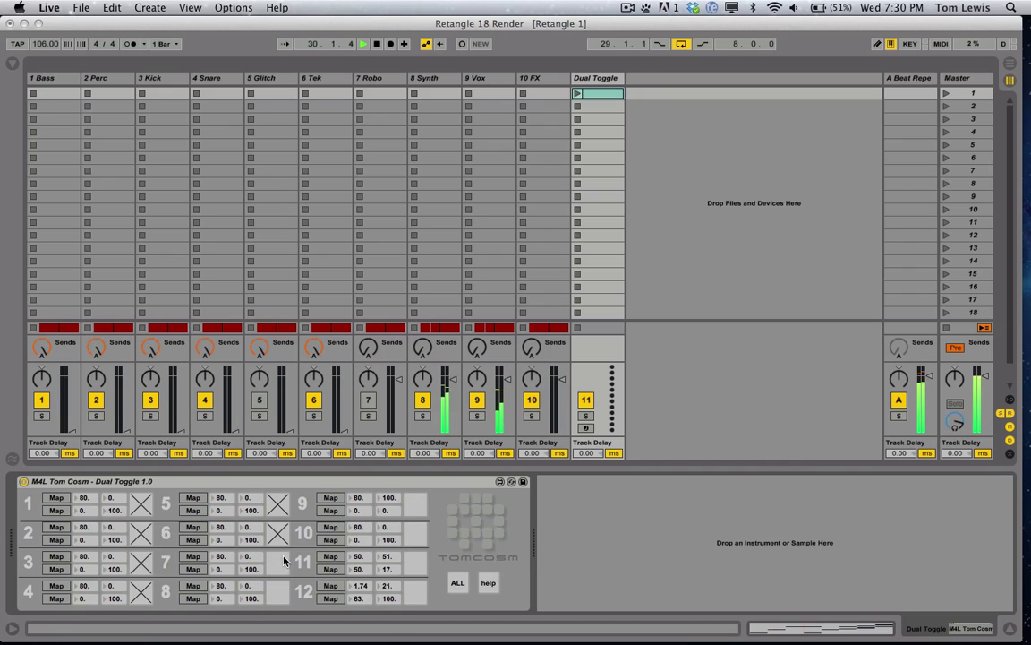
left_click(141, 591)
left_click(141, 562)
left_click(141, 533)
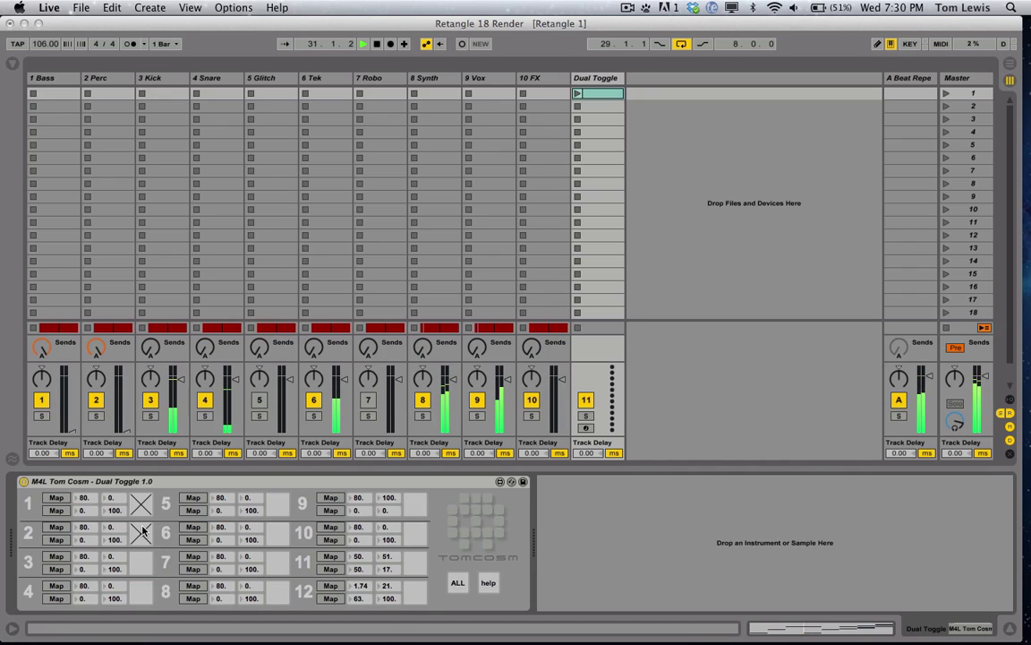
left_click(144, 503)
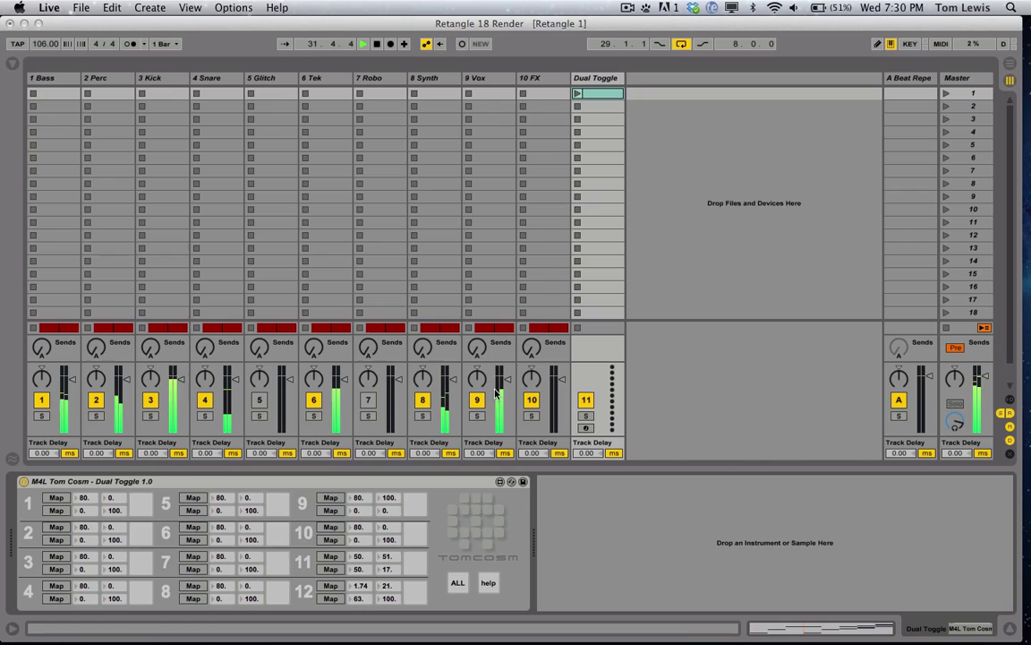
left_click(414, 485)
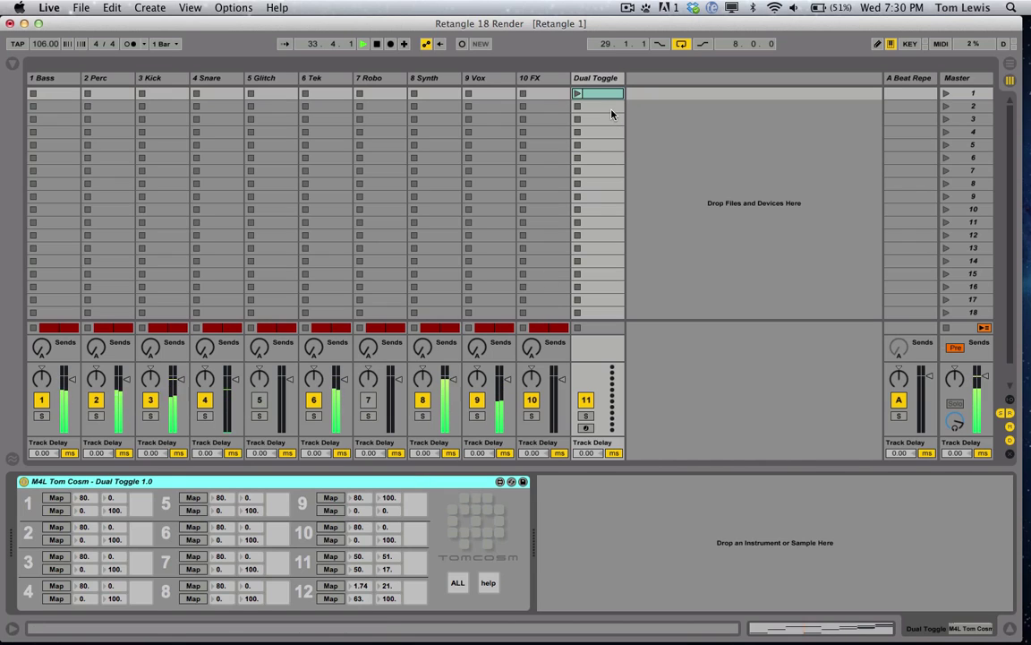
left_click(604, 79)
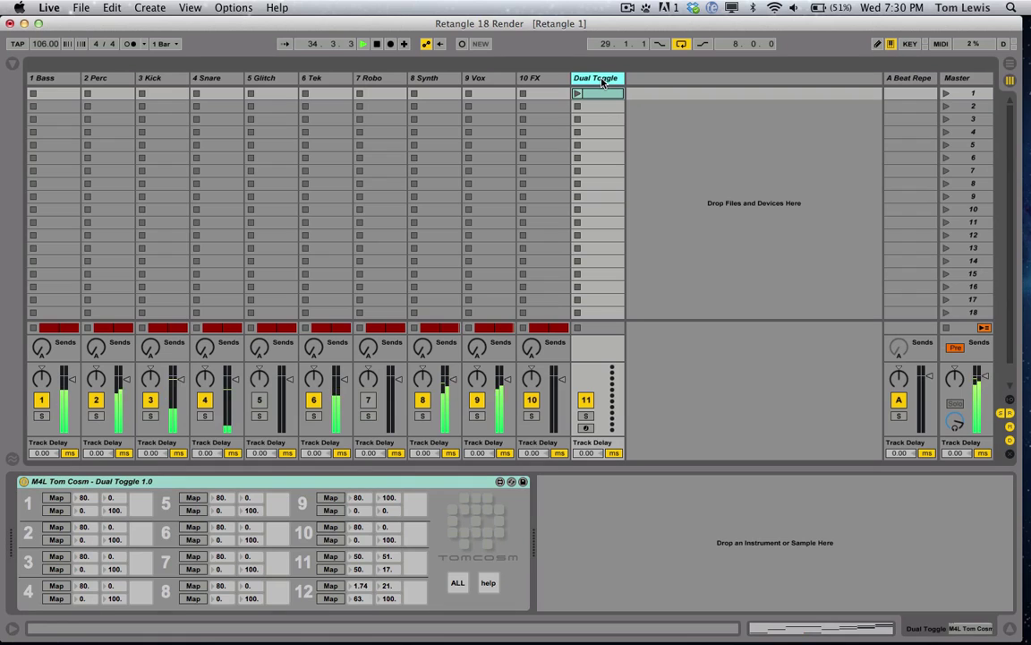
double_click(601, 95)
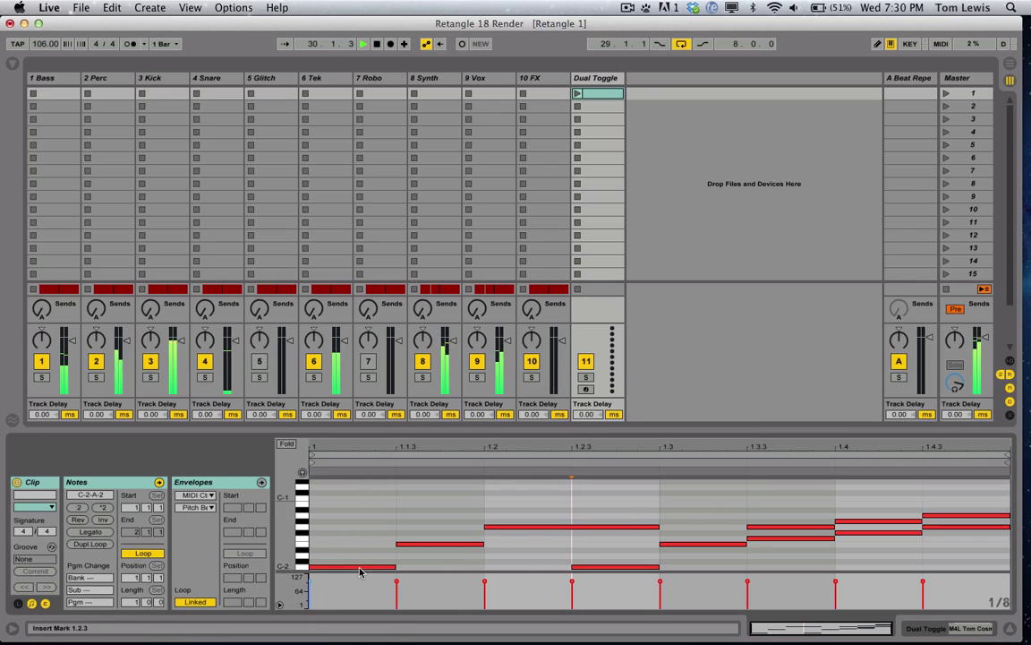
left_click(599, 79)
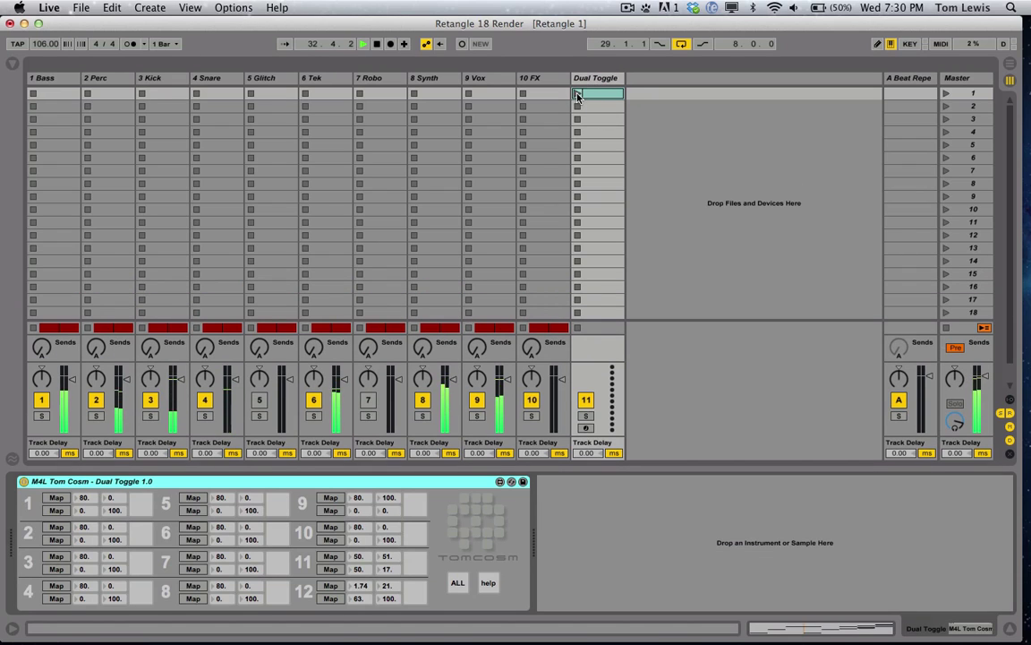
left_click(578, 94)
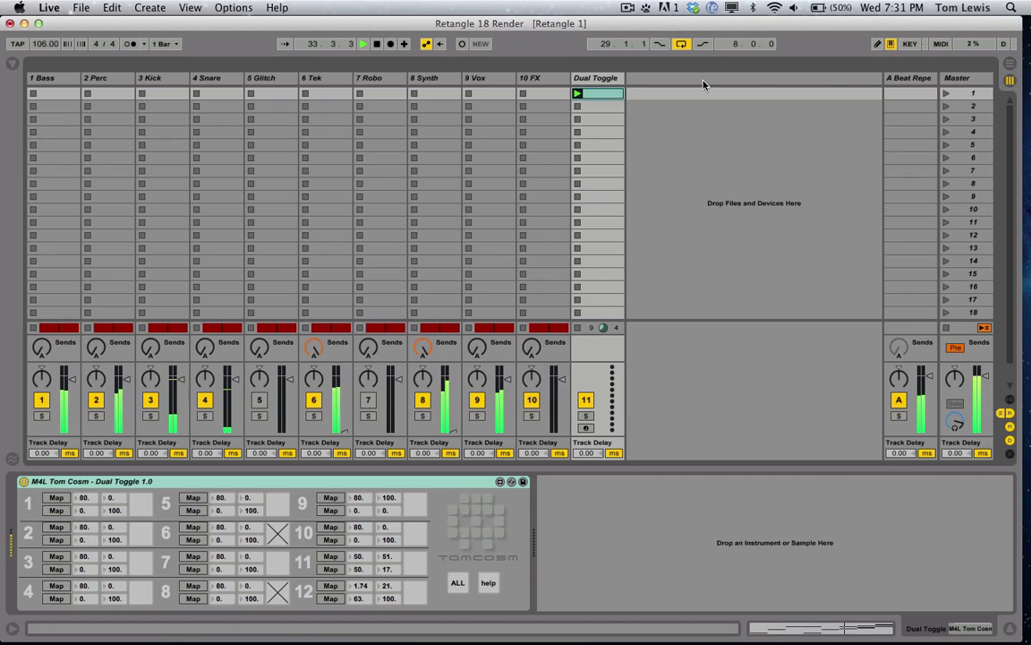
left_click(904, 79)
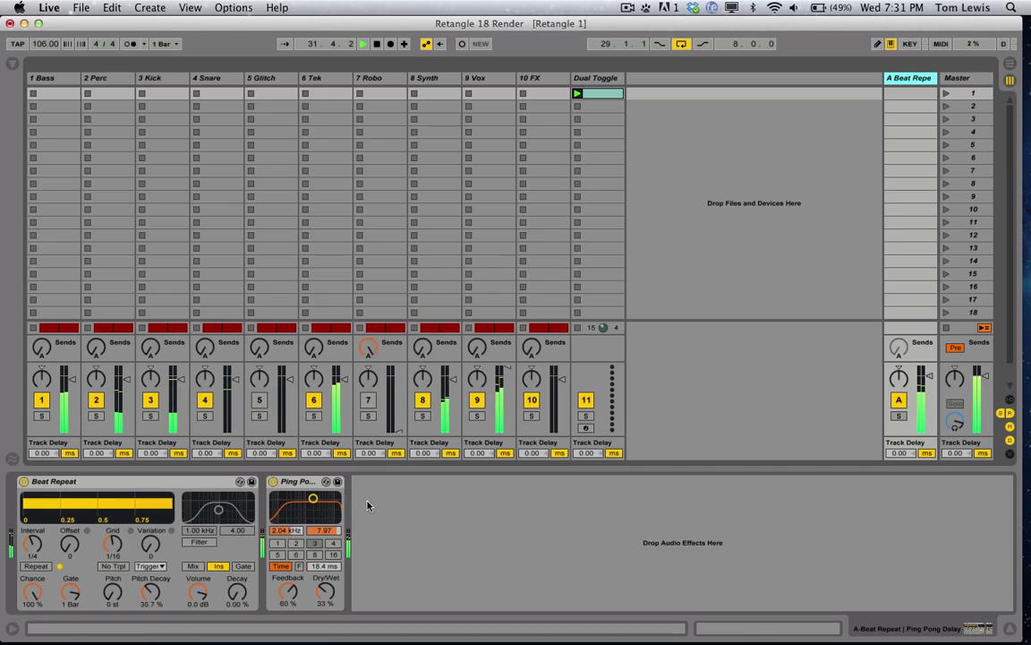
key("Left")
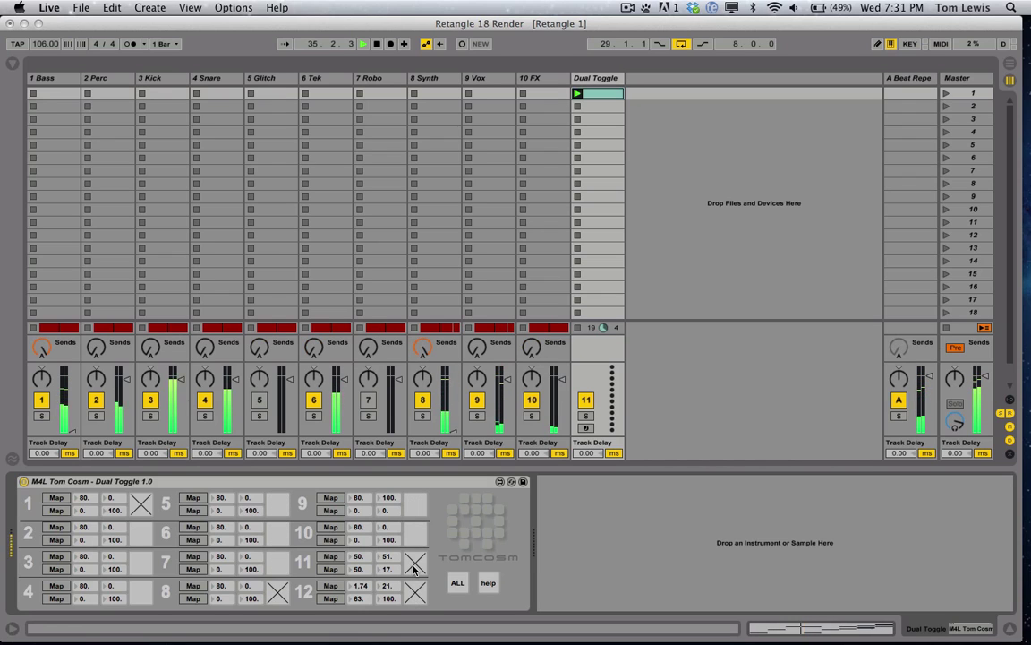
Add a note at the Dual Toggle clip's start, stretched to the clip's end, and nudge its pitch
left_click(582, 96)
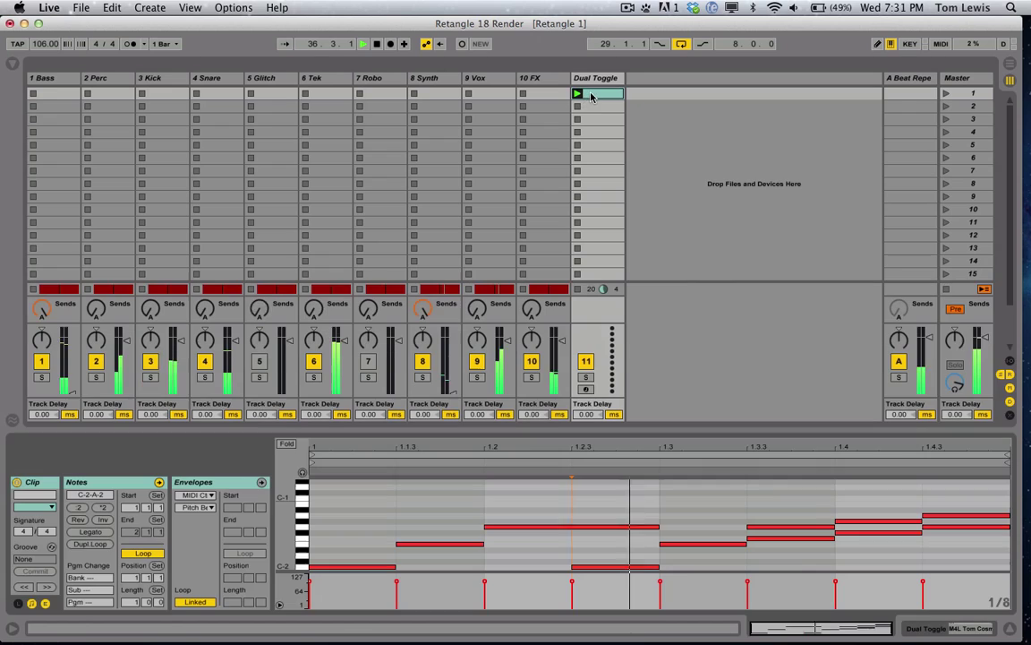
double_click(321, 491)
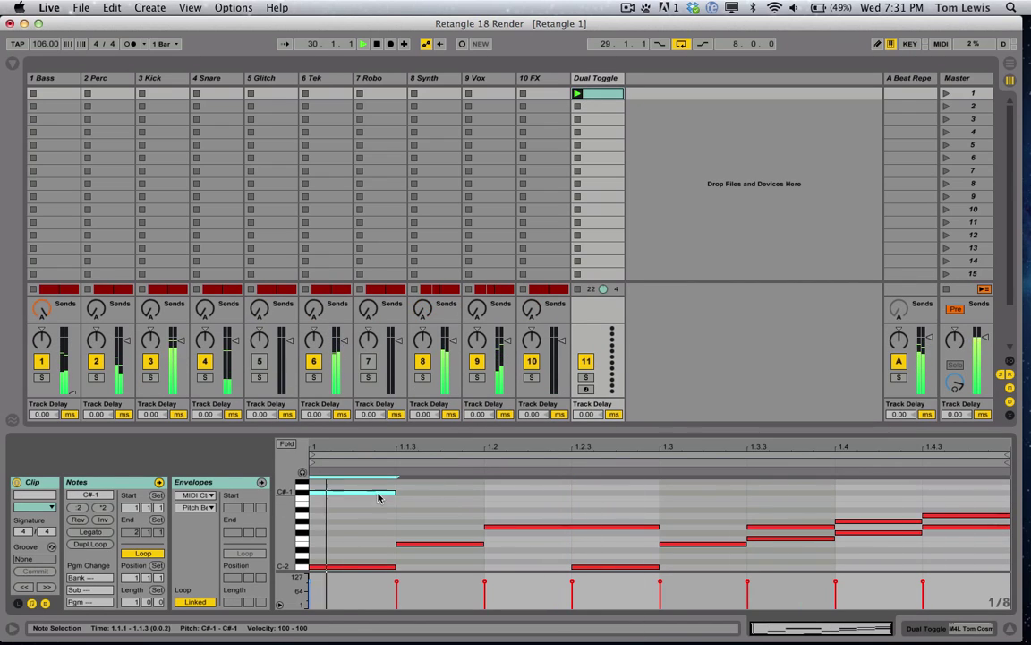
left_click_drag(394, 492, 1020, 497)
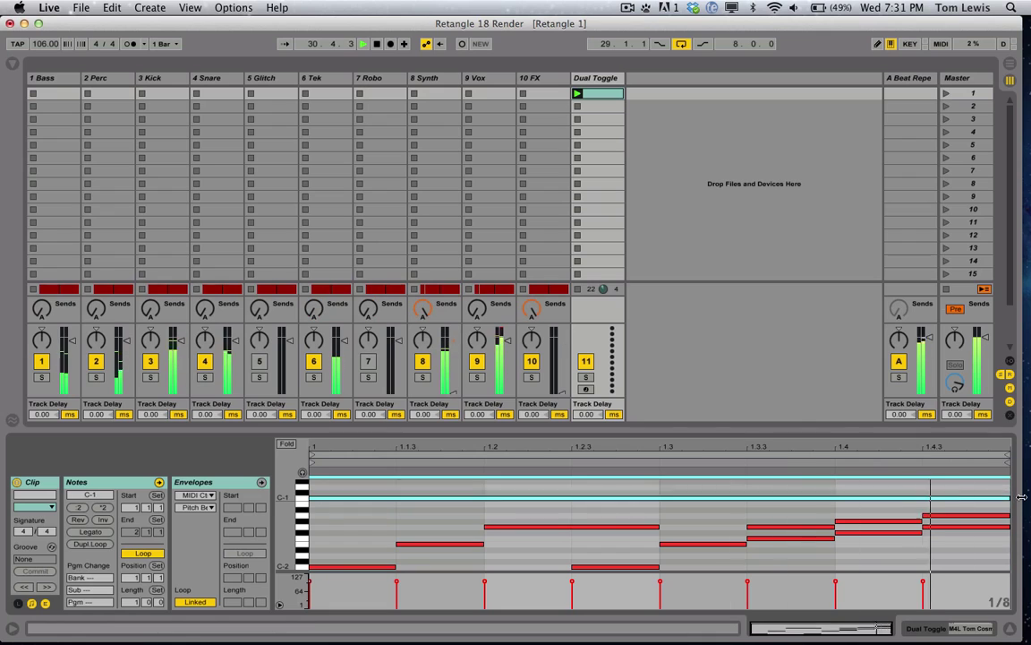
key("Down")
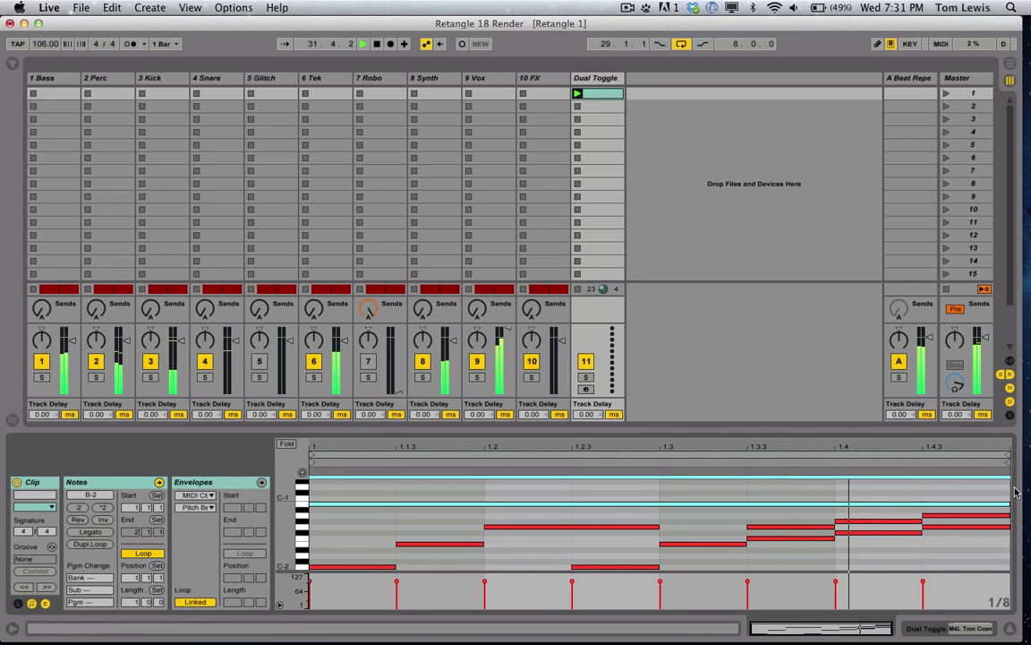
key("Up")
key("Up")
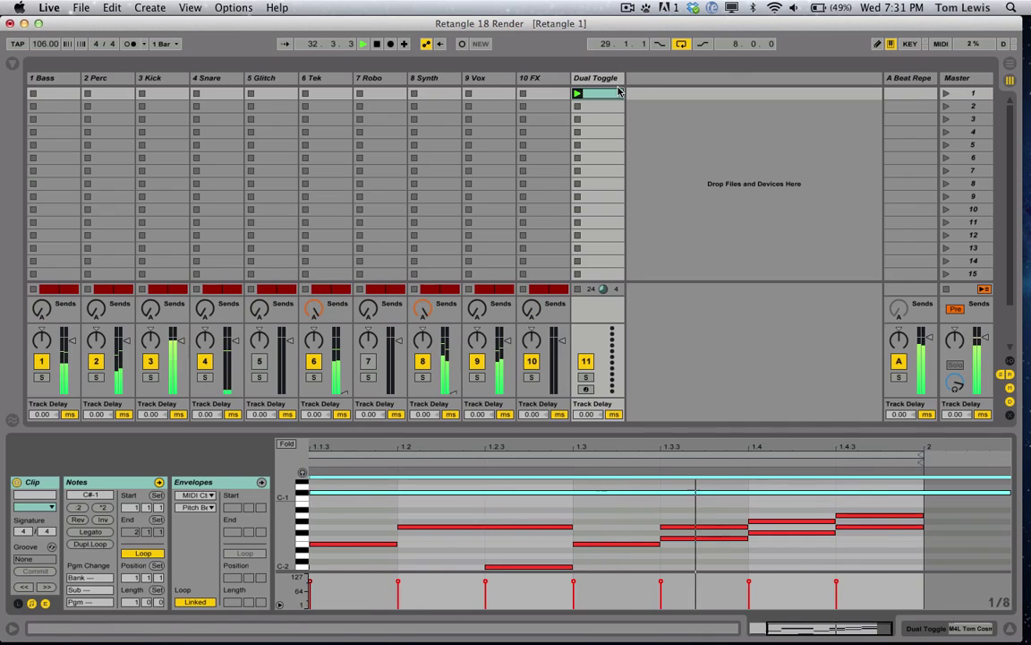
Transpose the note through D-1 and B-2 to A#-2, checking the toggles, then shorten it to 1.3
left_click(609, 78)
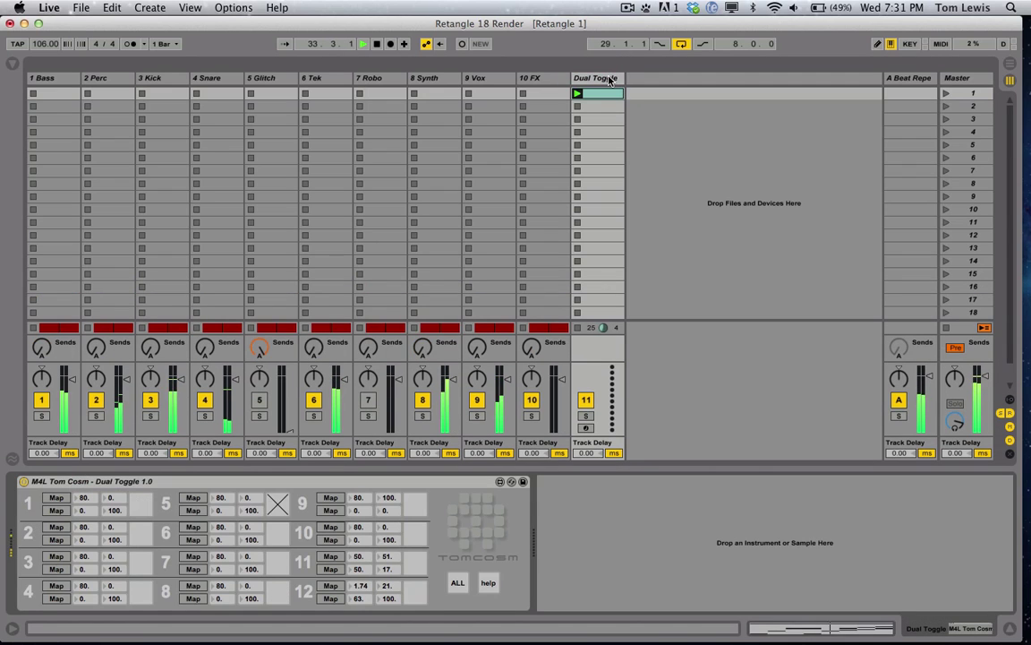
left_click(541, 78)
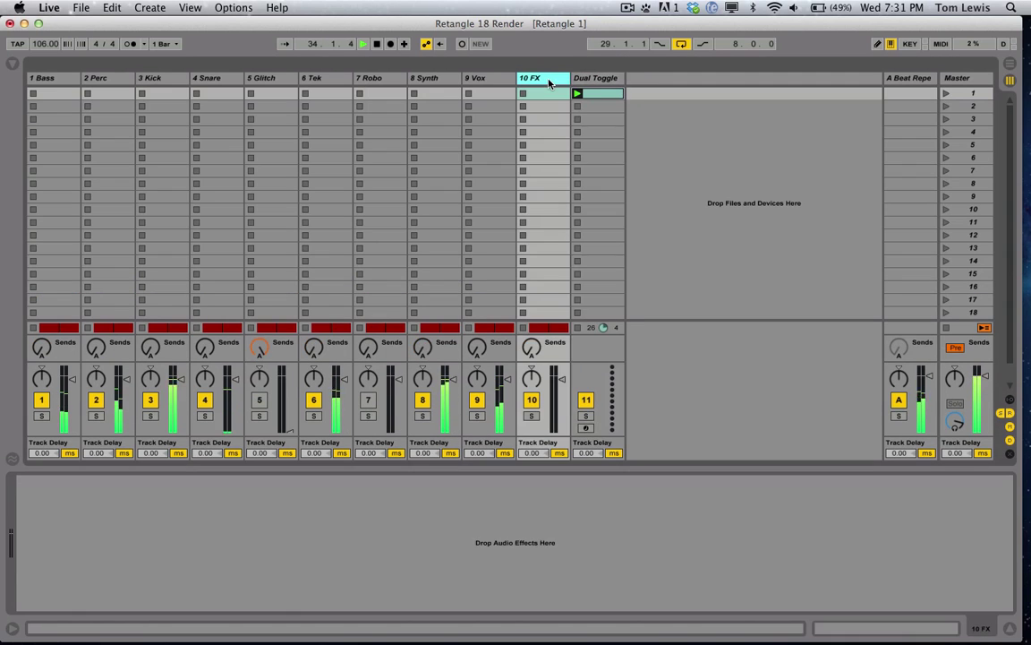
left_click(600, 79)
left_click(598, 93)
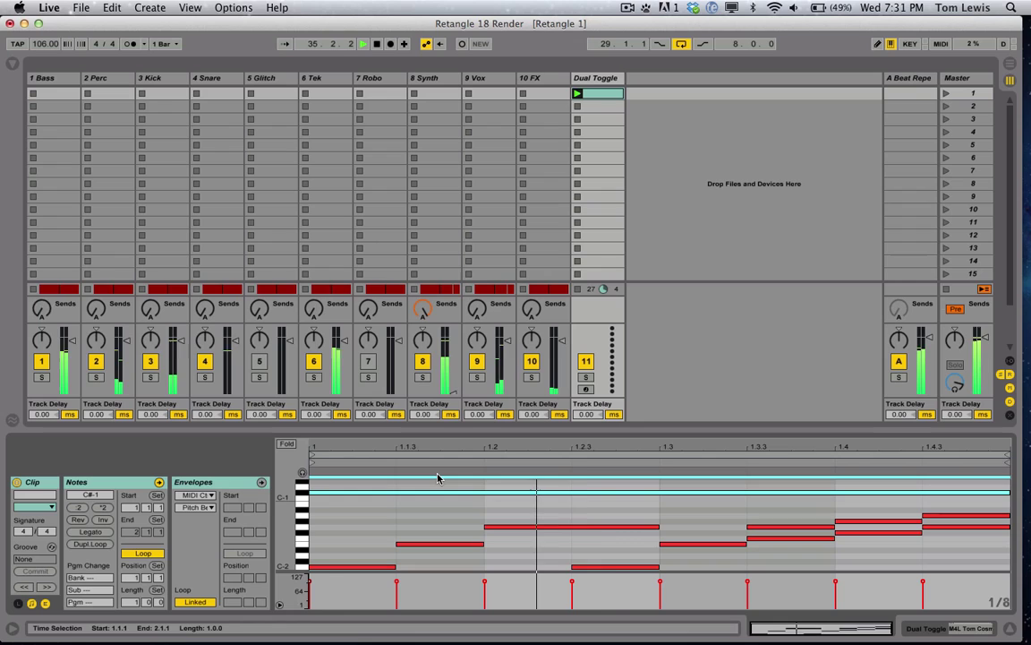
key("Up")
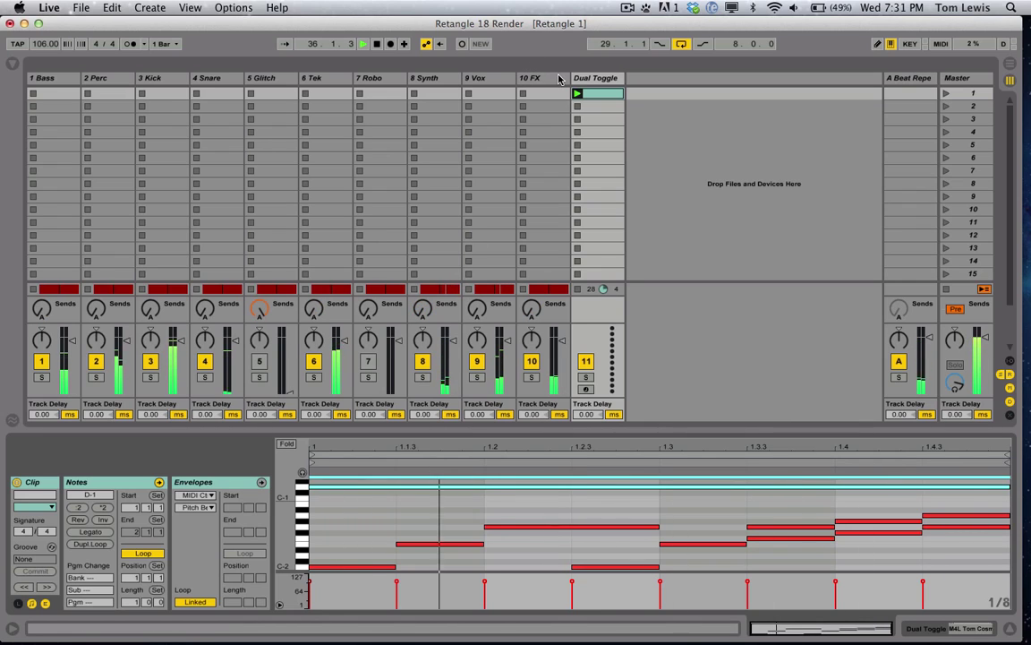
left_click(597, 78)
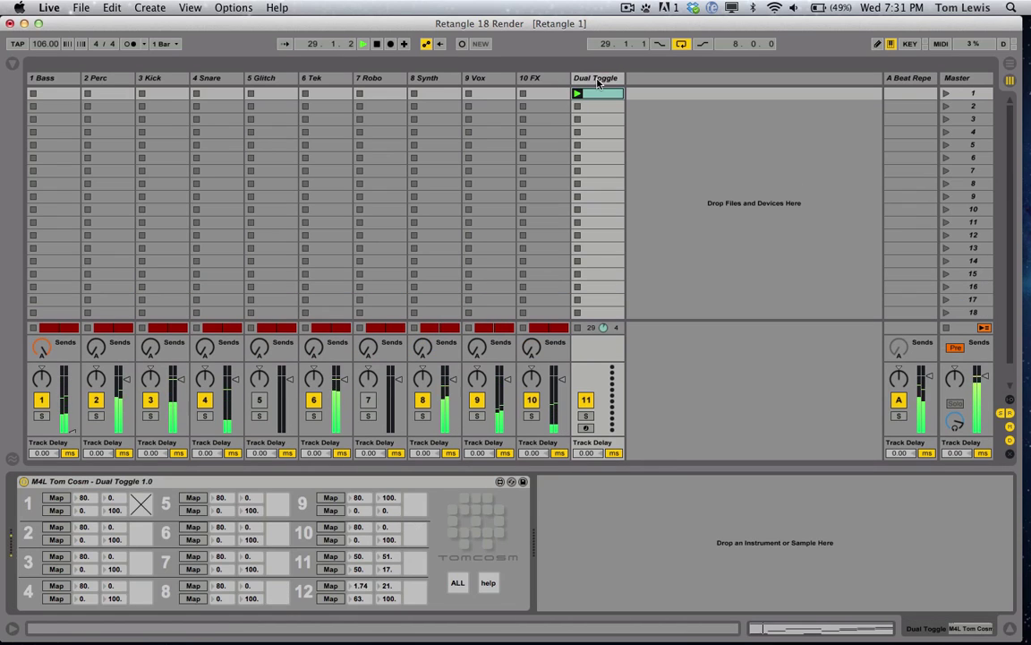
left_click(598, 94)
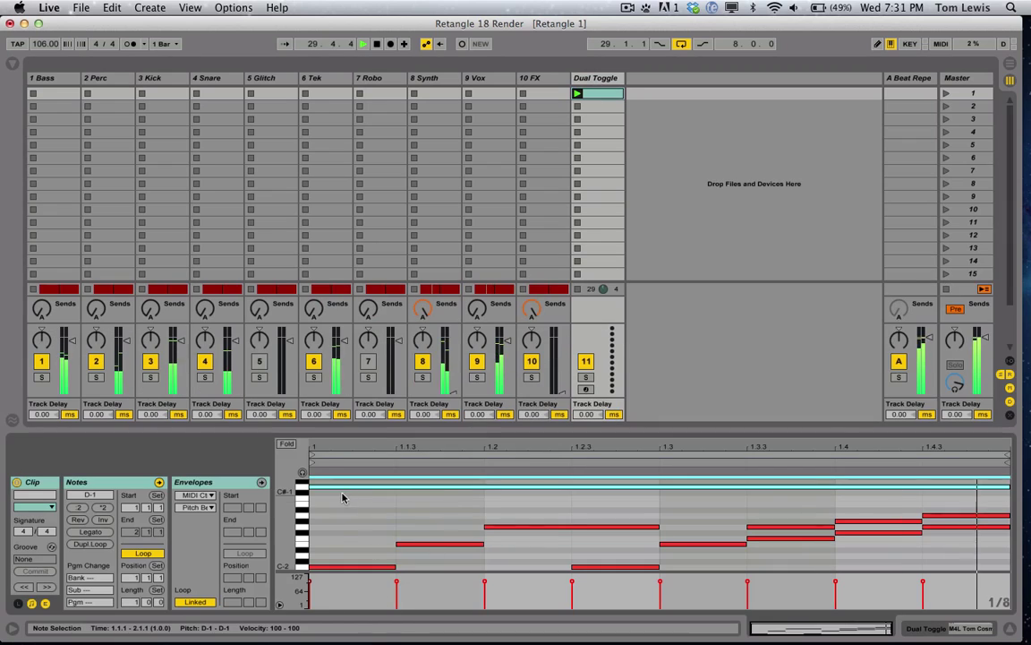
key("Down")
key("Down")
key("Down")
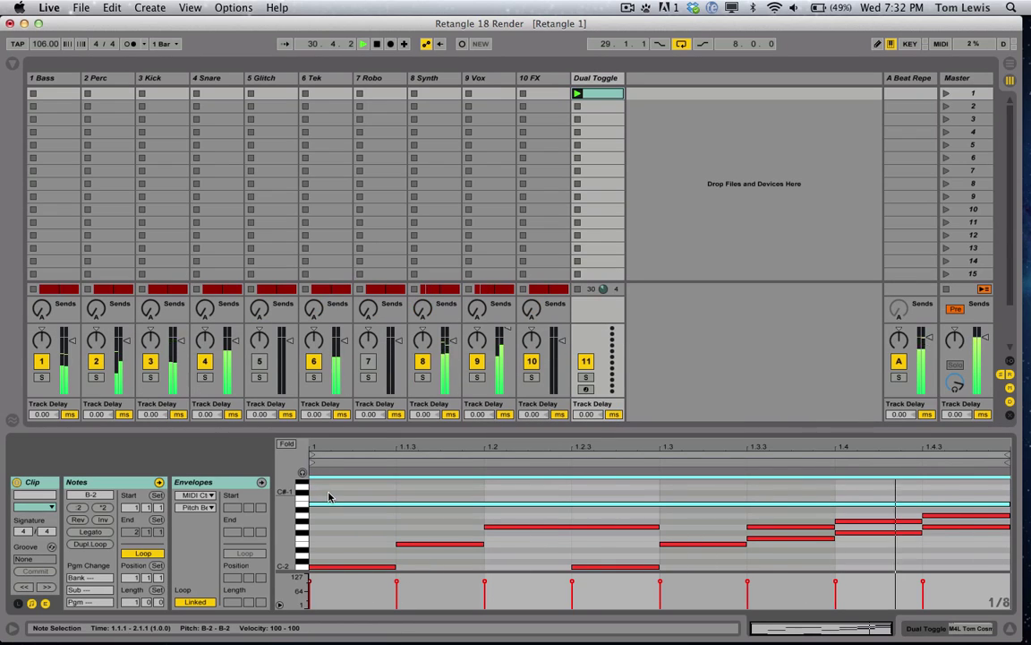
left_click(599, 79)
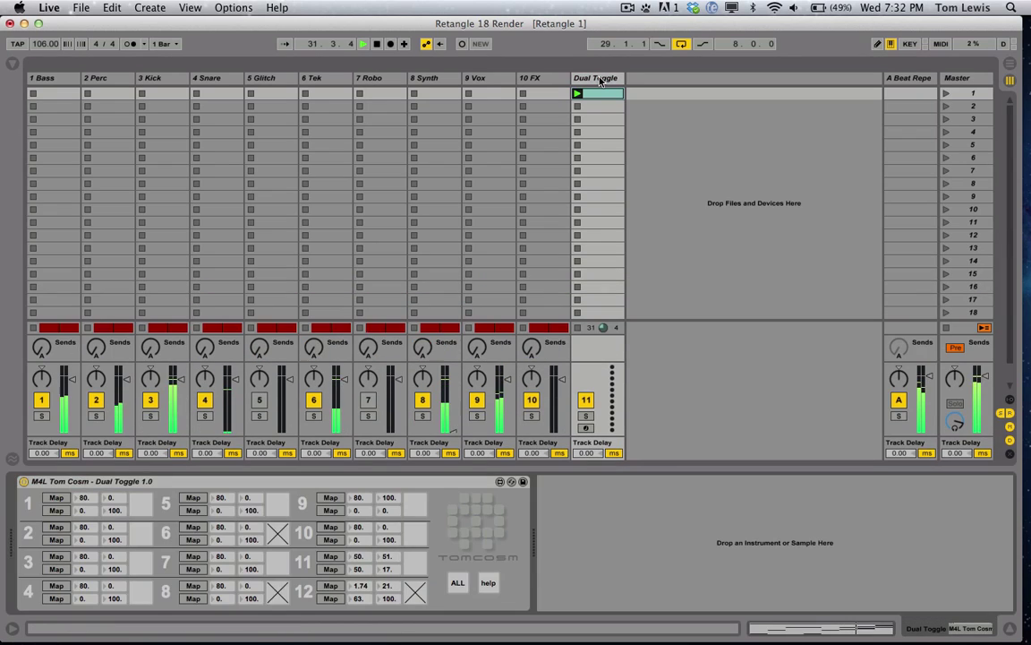
left_click(594, 93)
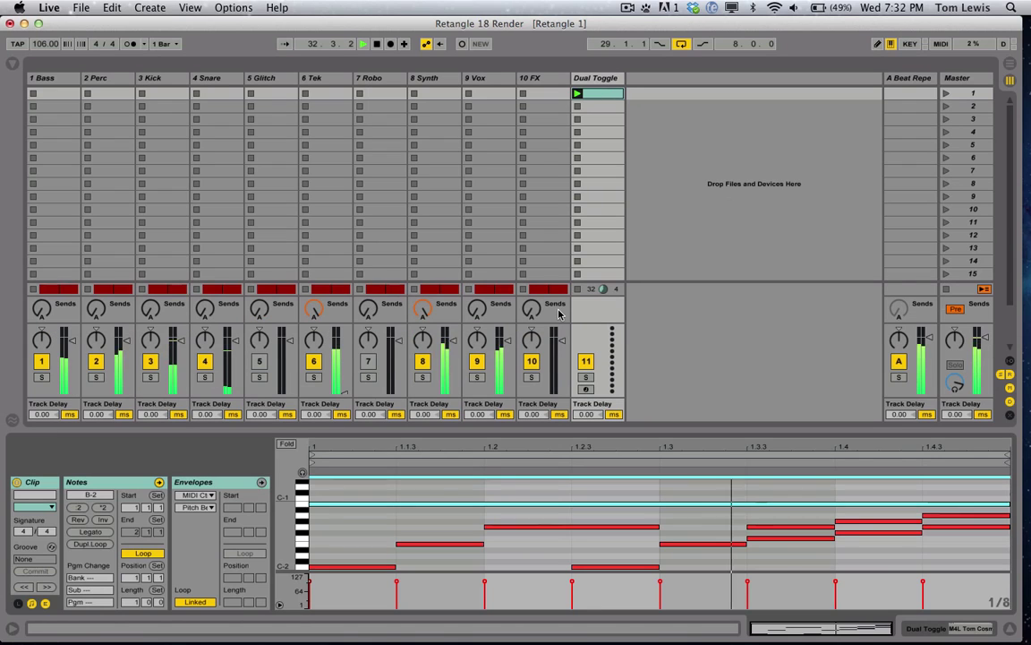
key("Down")
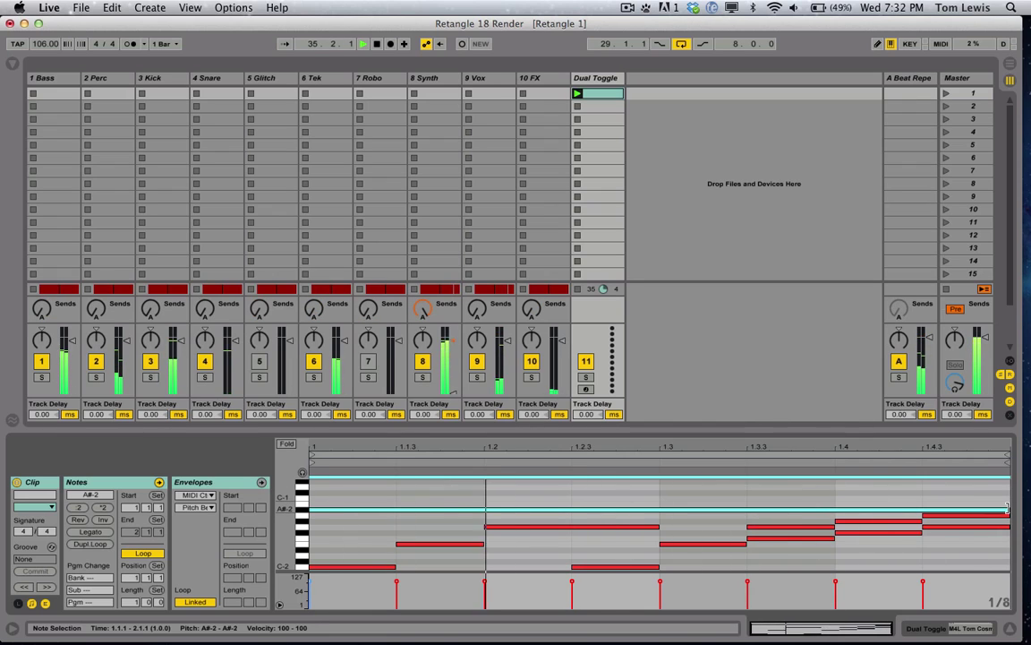
left_click_drag(1008, 508, 660, 508)
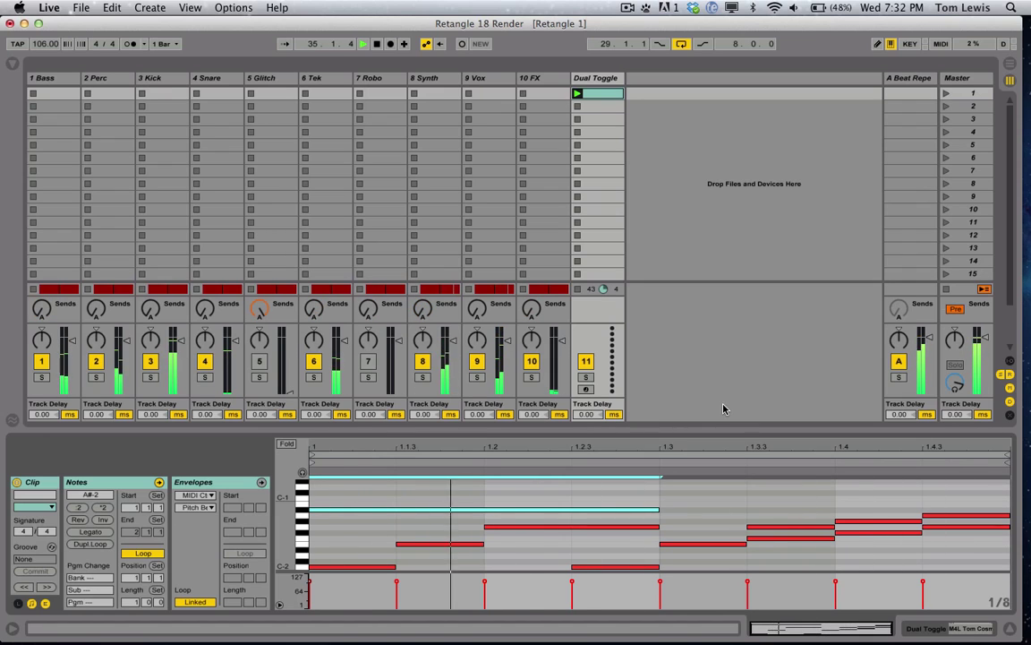
left_click(598, 78)
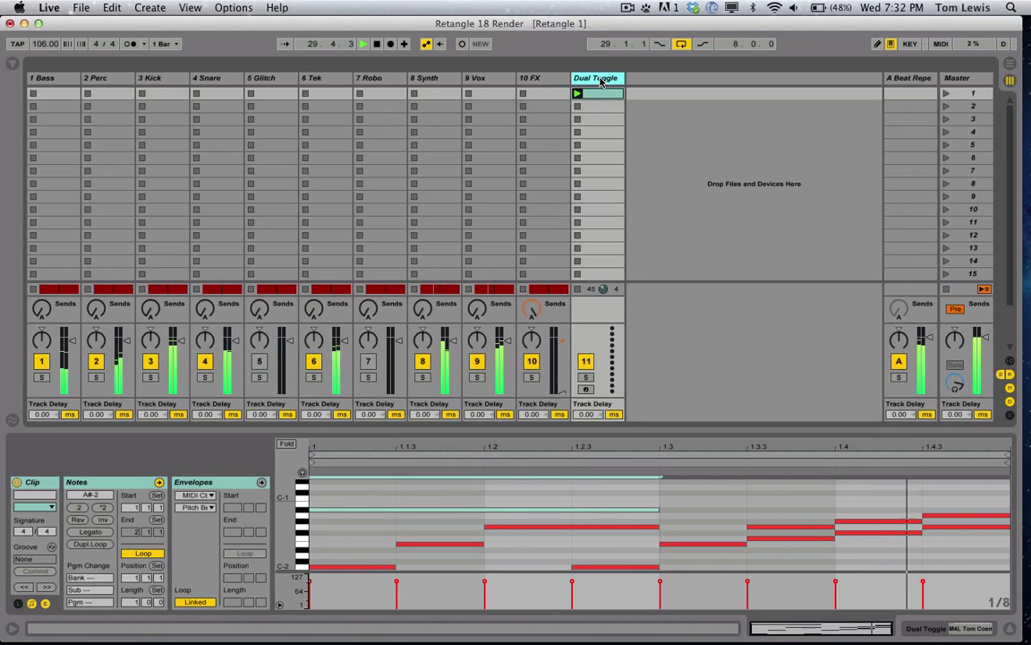